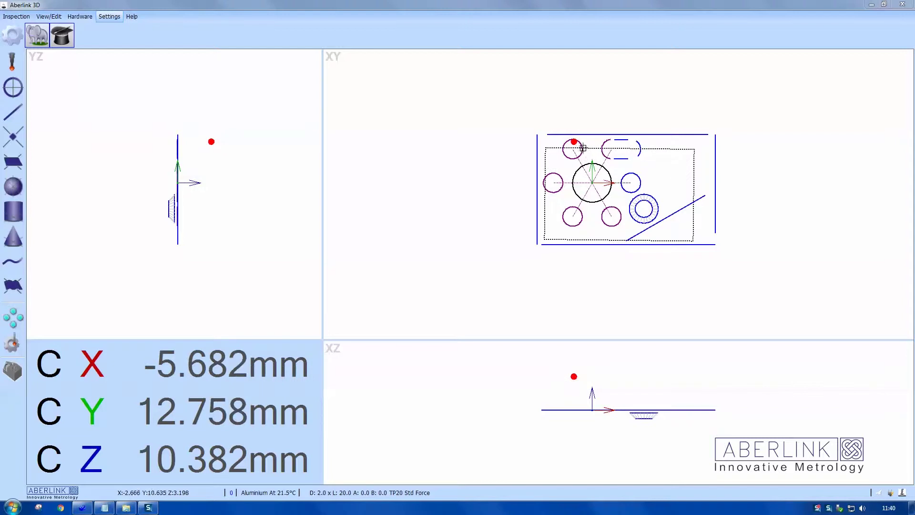
- Remeasure the Unit 7 circle on the machine and close it once 4 points fit at Ø 5.985
double_click(580, 142)
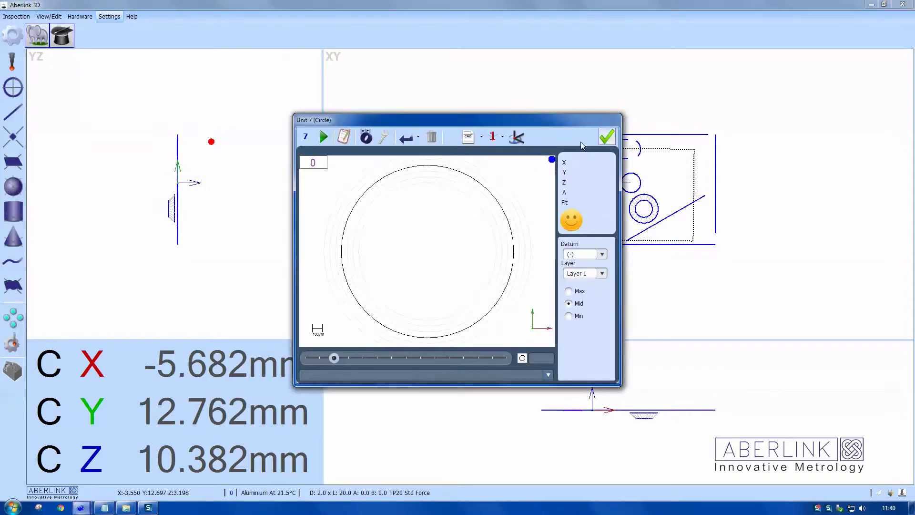
left_click(323, 137)
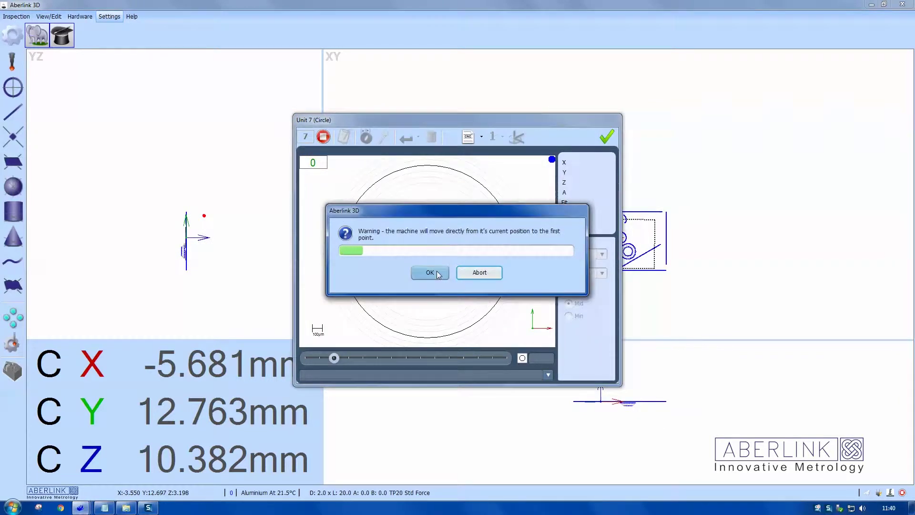
left_click(437, 272)
left_click_drag(484, 126, 380, 102)
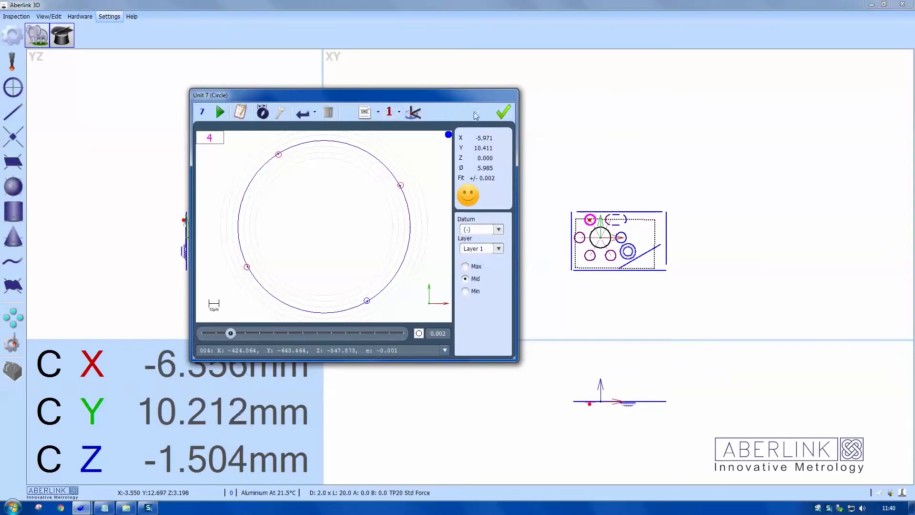
left_click(503, 113)
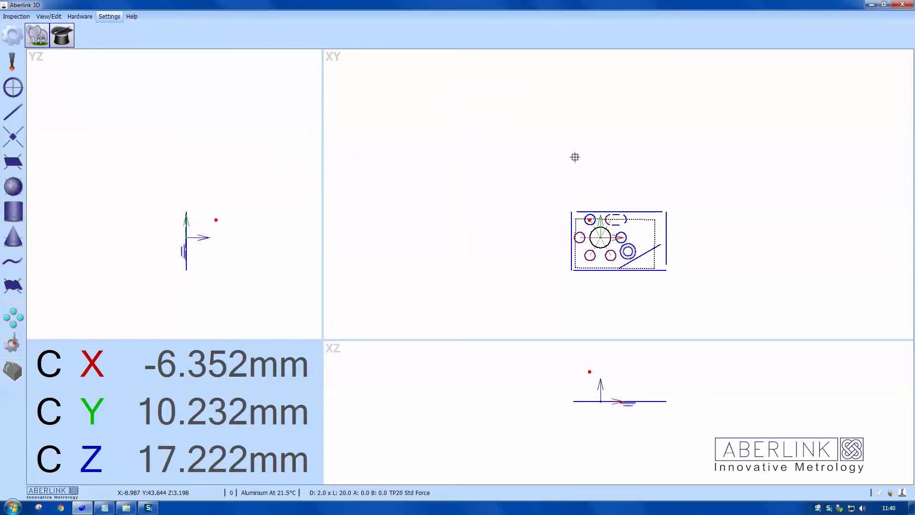
- Run the full 23-unit inspection program, autosetting the work offset and raising the probe to safe volume
left_click(29, 18)
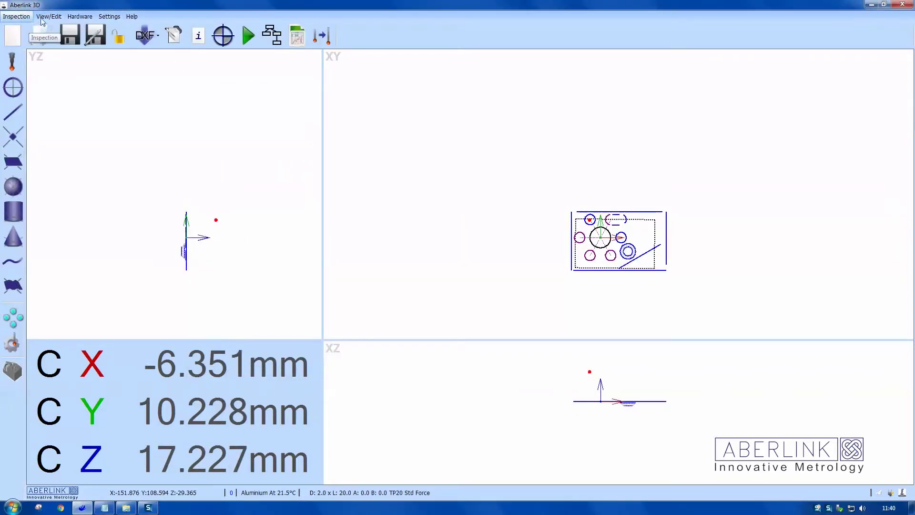
left_click(281, 39)
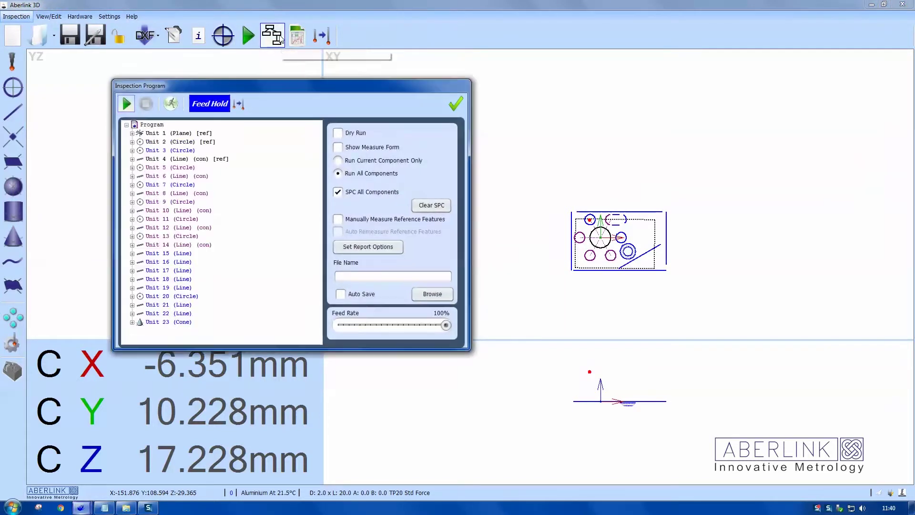
left_click(127, 105)
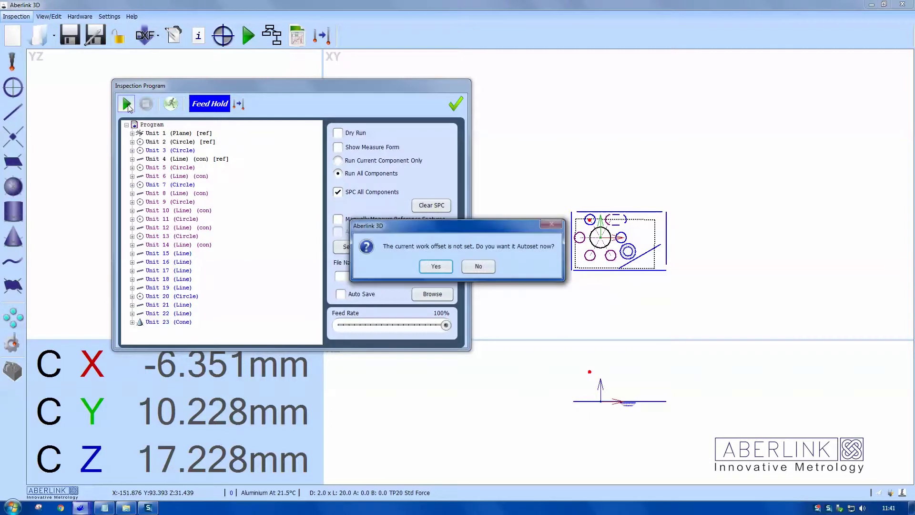
left_click(437, 265)
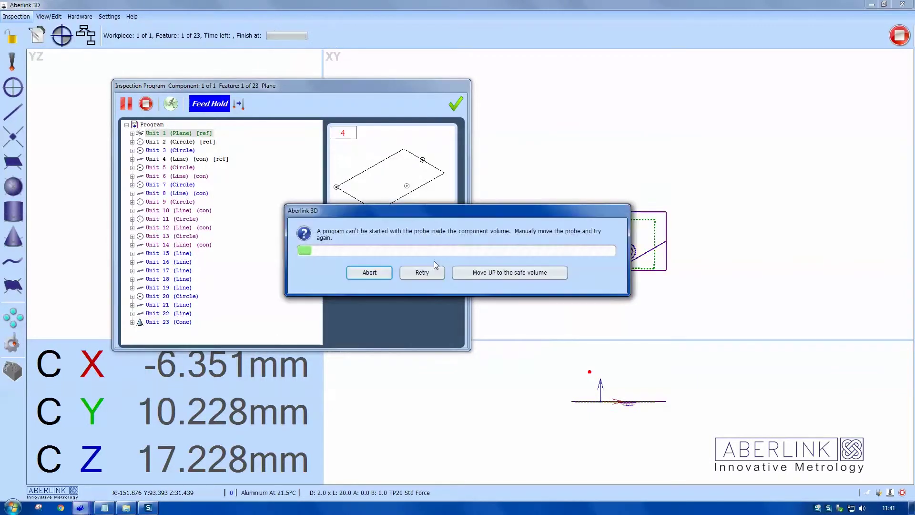
left_click(465, 274)
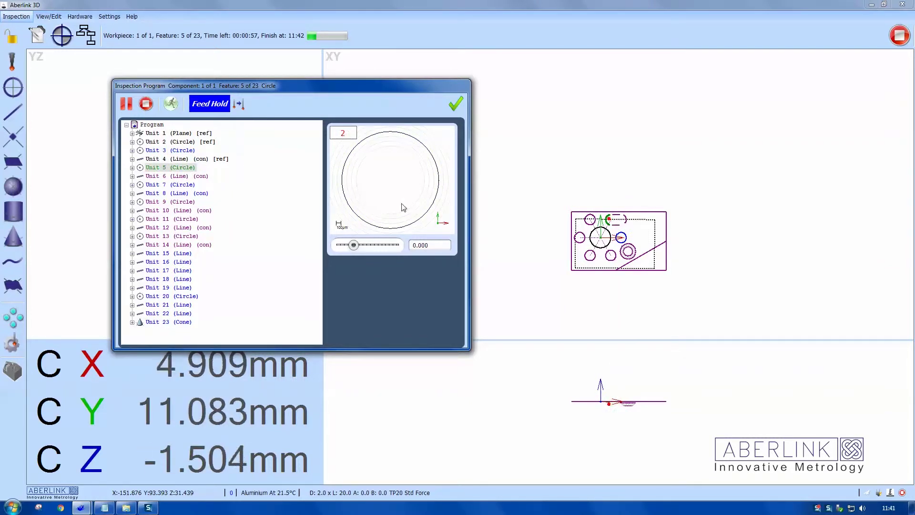
- Zoom the XY view in on the part while the 23-feature run completes
left_click_drag(548, 190, 690, 291)
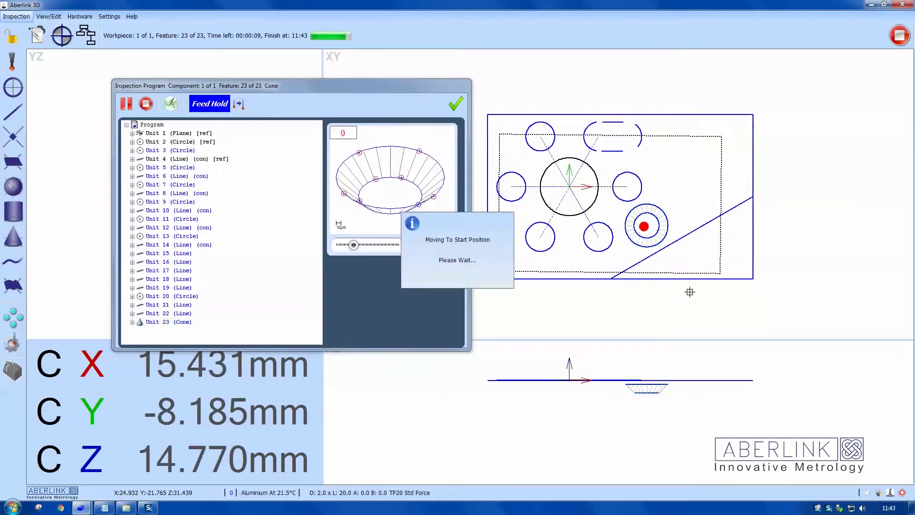
- Set the Unit 20 slot-end circle's CNC penetration to 1.5 and regenerate its probing moves
double_click(636, 135)
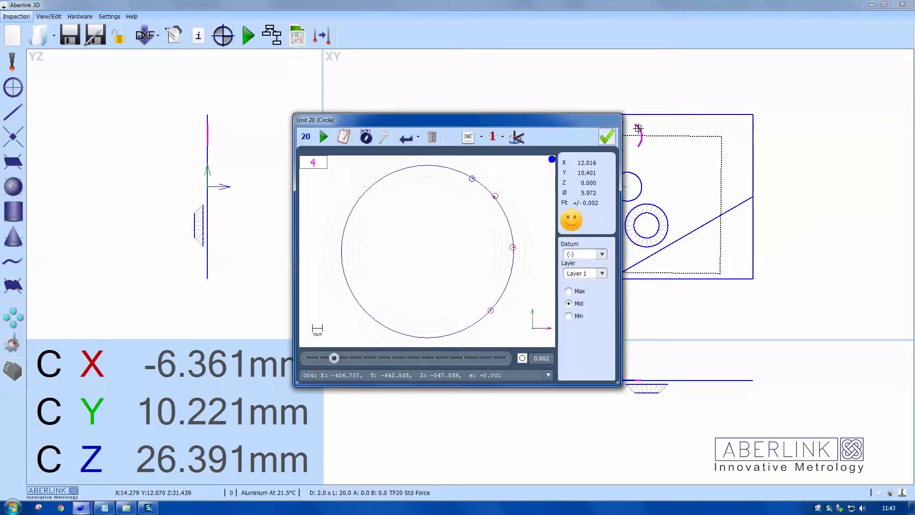
left_click(469, 137)
left_click_drag(451, 126, 375, 117)
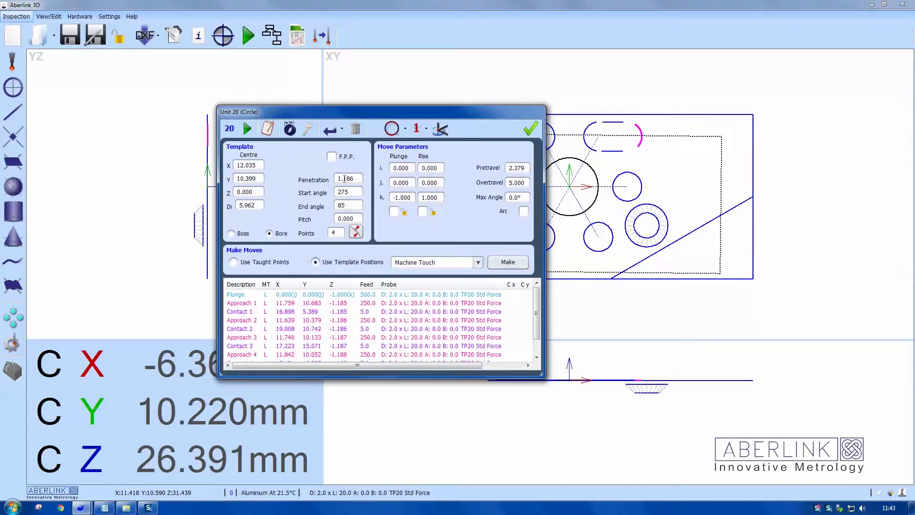
left_click_drag(344, 178, 359, 178)
type("5")
left_click(494, 263)
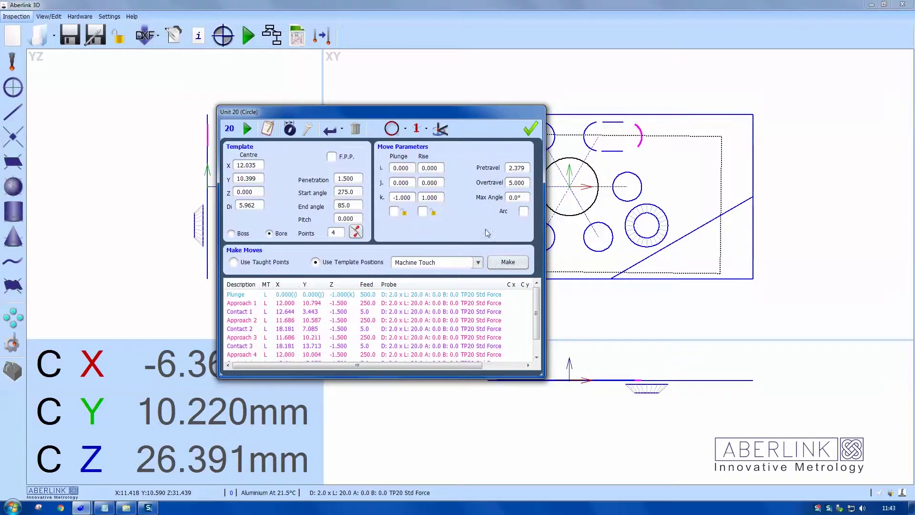
left_click(527, 134)
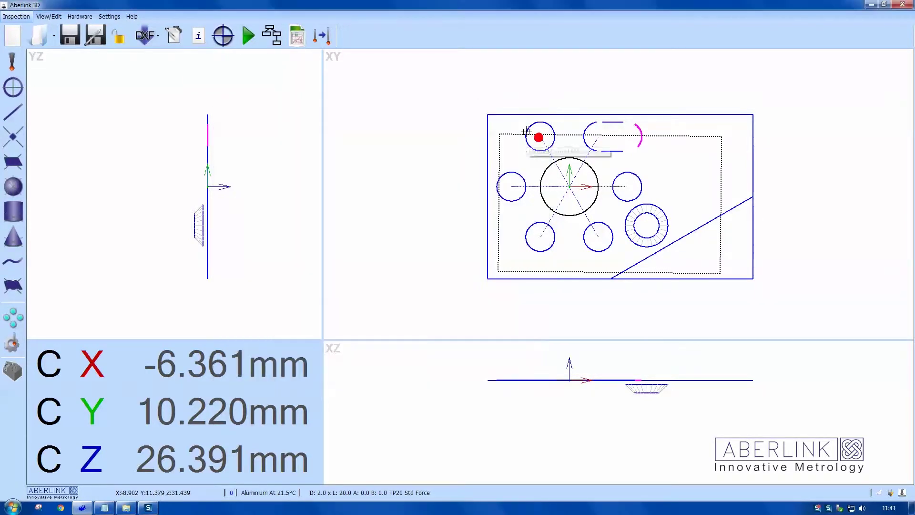
- Rerun Unit 20 on the machine with its new moves, fitting 4 points at Ø 5.975
double_click(640, 128)
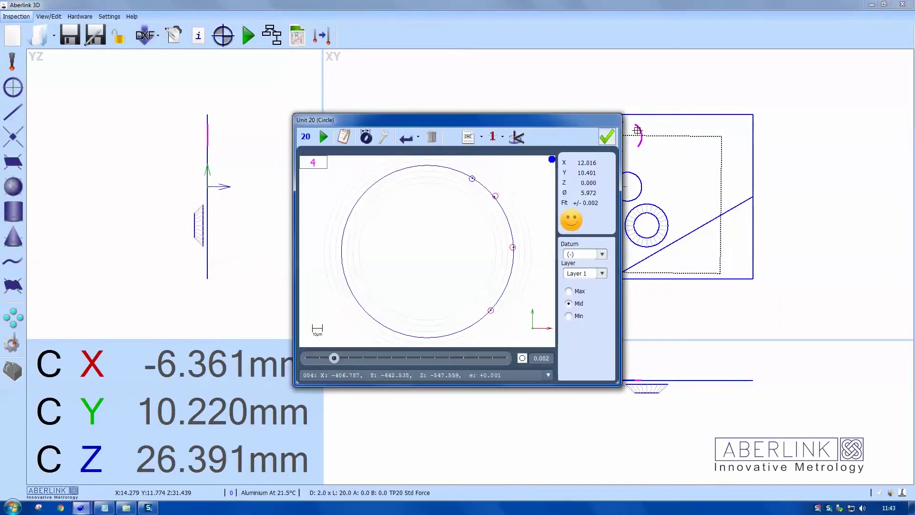
left_click(325, 137)
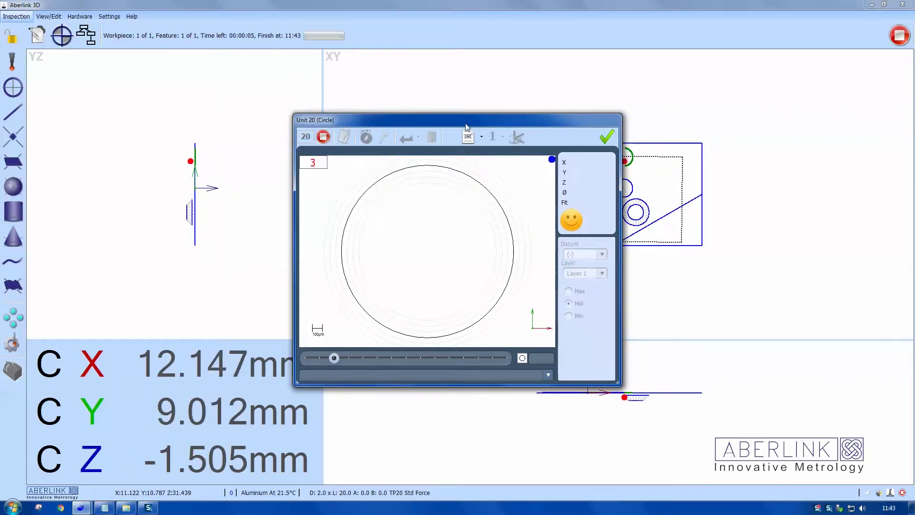
left_click_drag(467, 124, 421, 111)
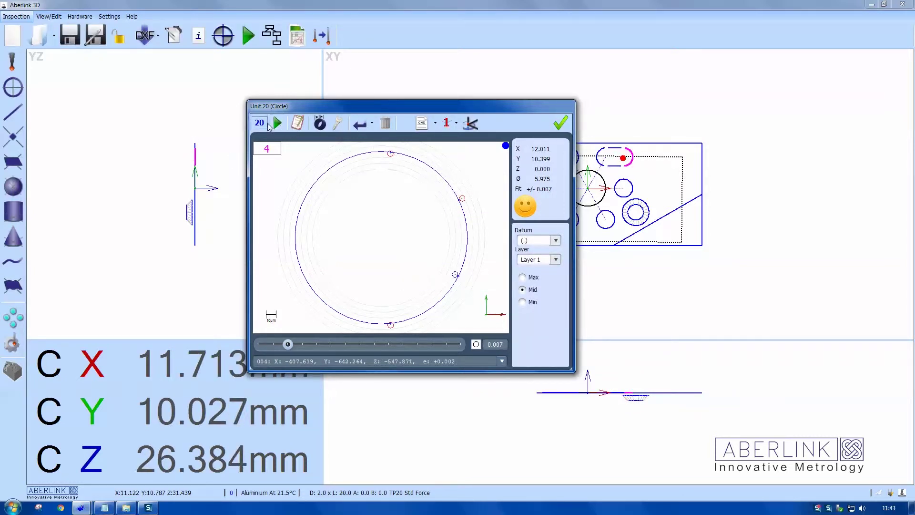
- Run the inspection program with only Unit 20 marked to run
left_click(558, 124)
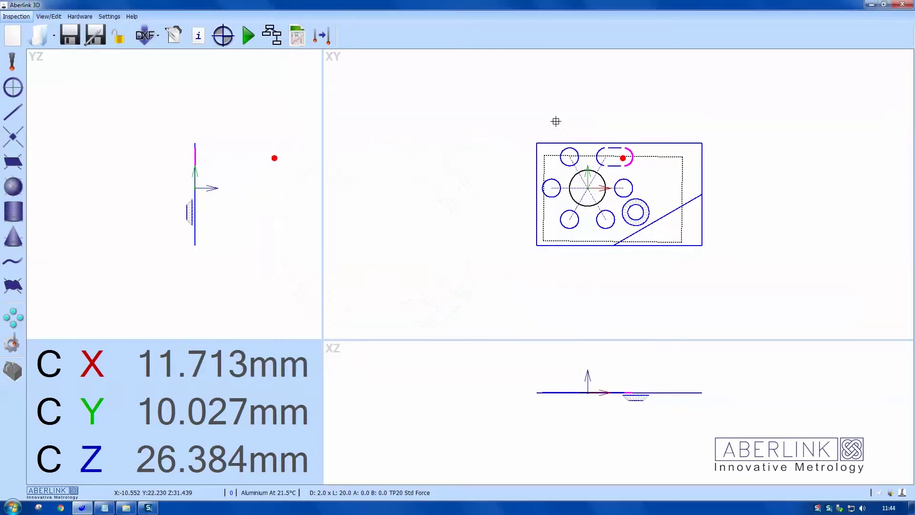
left_click(275, 42)
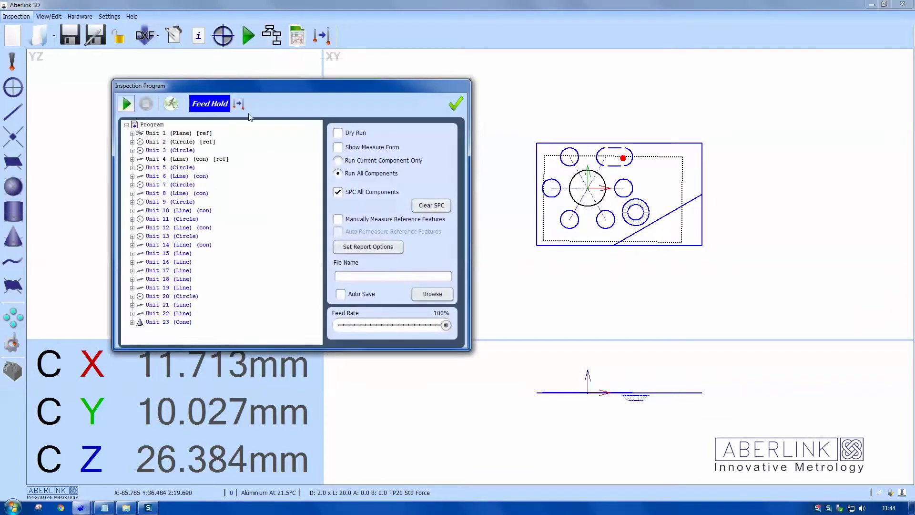
right_click(169, 297)
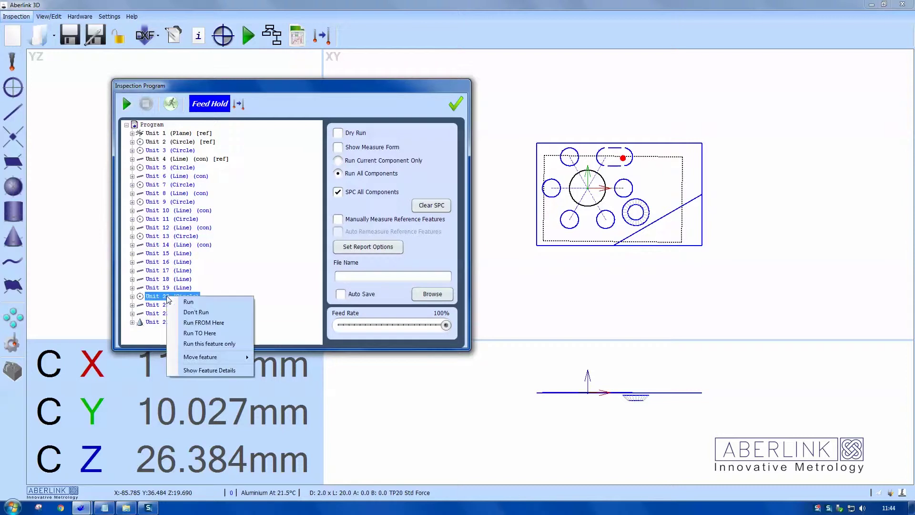
left_click(200, 344)
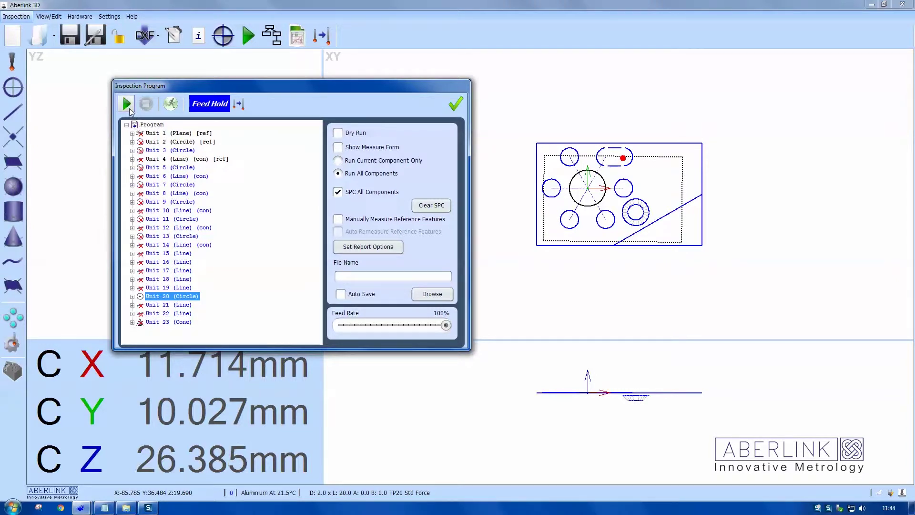
left_click(128, 105)
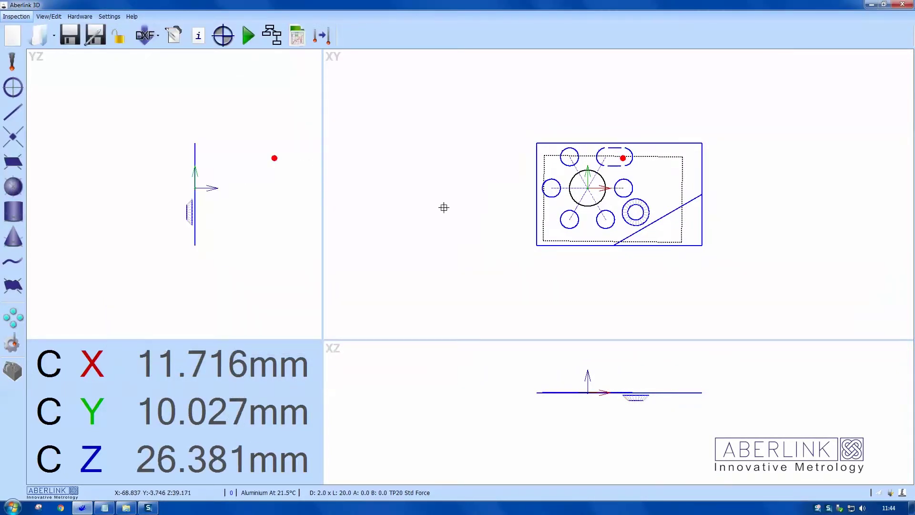
- Set all units in the program tree back to Run and close the program details
left_click(272, 34)
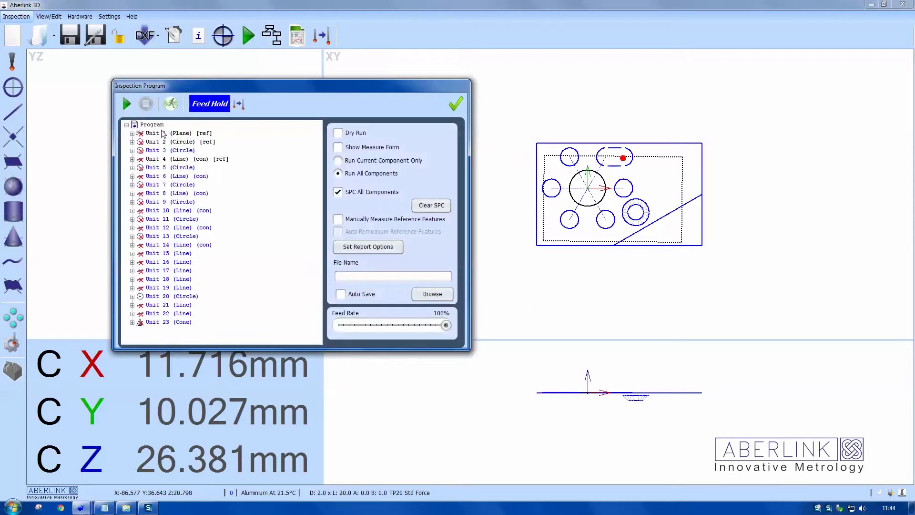
right_click(143, 129)
left_click(171, 157)
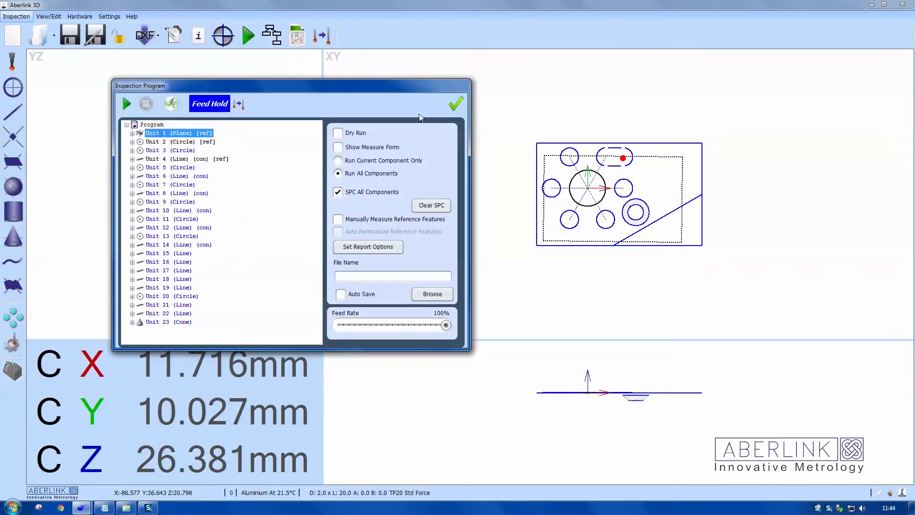
left_click(455, 103)
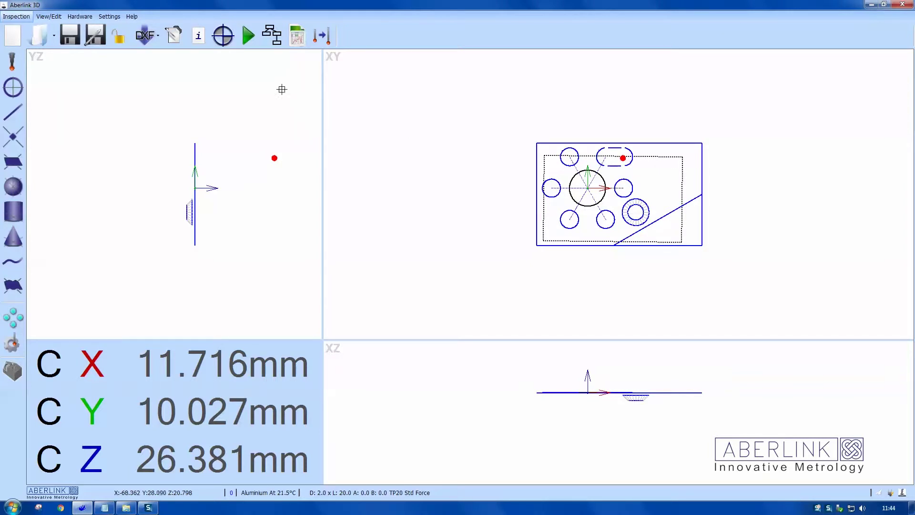
- Enable Manually Measure and Auto Remeasure Reference Features, then start the inspection program
left_click(272, 35)
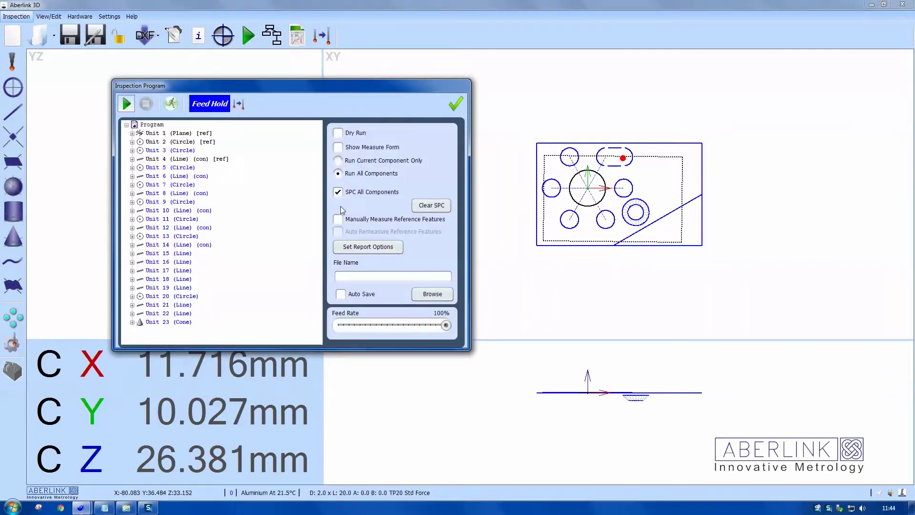
left_click(338, 219)
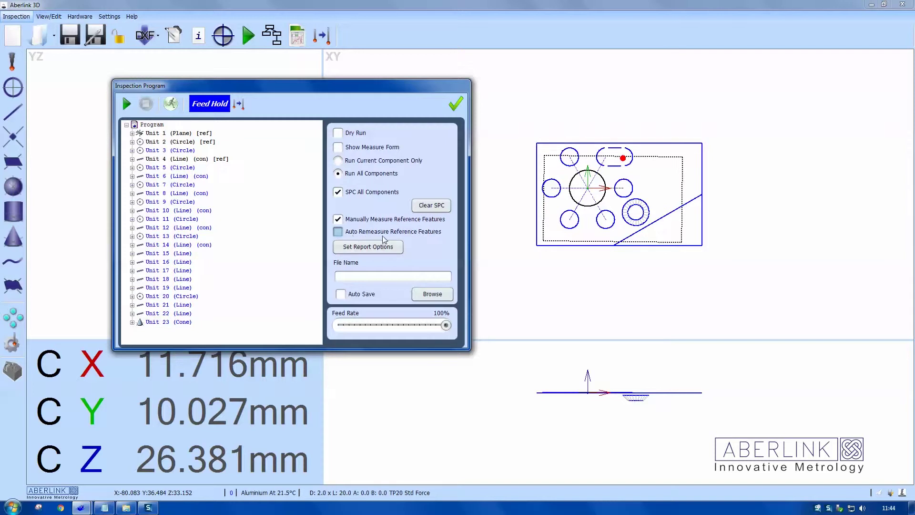
left_click(338, 232)
left_click(126, 104)
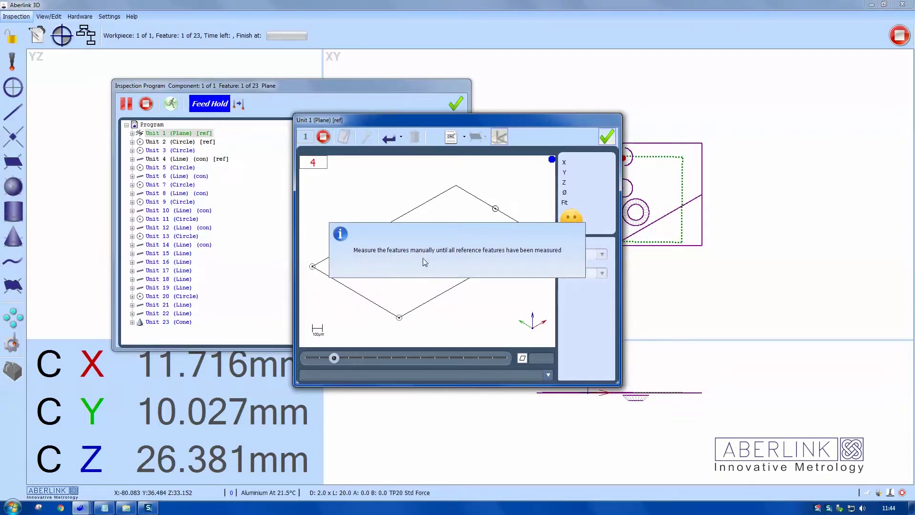
- Dismiss the manual measurement notice and move the Unit 1 plane window aside for hand probing
left_click(471, 261)
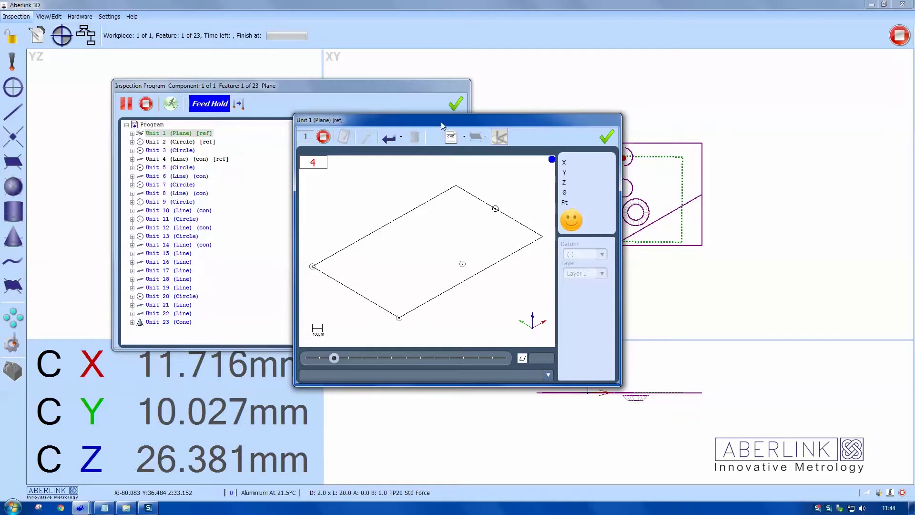
left_click_drag(440, 120, 346, 82)
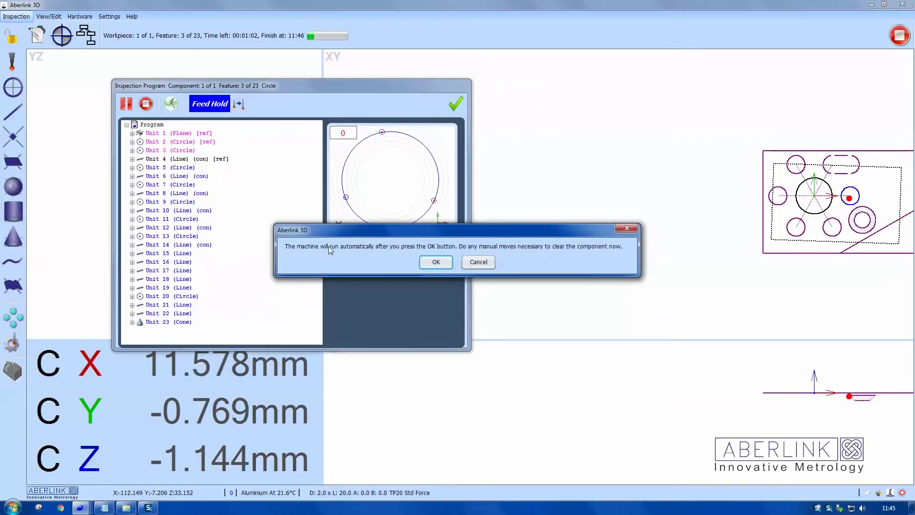
- Confirm automatic continuation and raise the probe to safe volume so all 23 features get measured
left_click(438, 262)
left_click(469, 272)
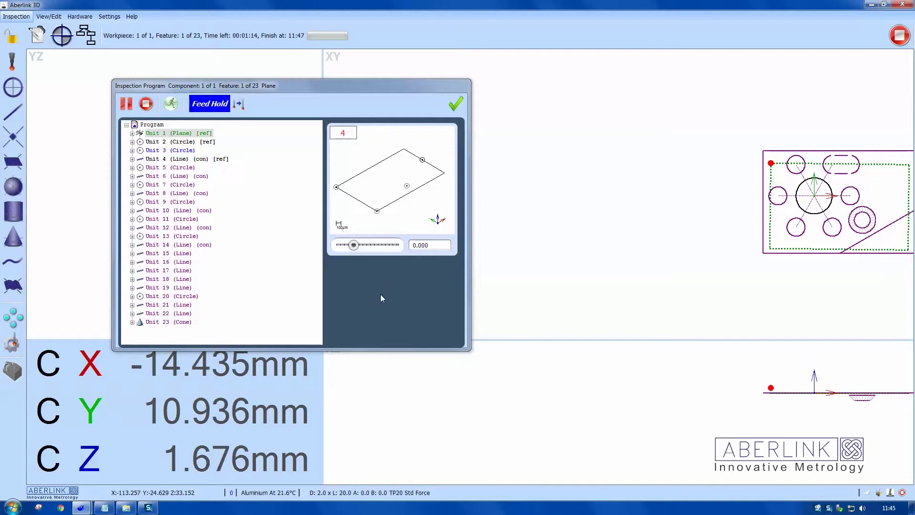
right_click(557, 227)
left_click(565, 230)
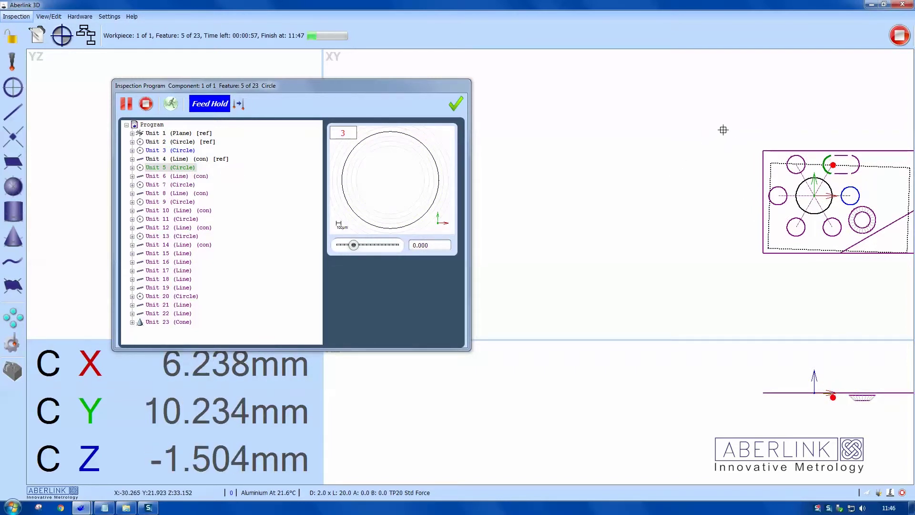
left_click_drag(718, 124, 899, 287)
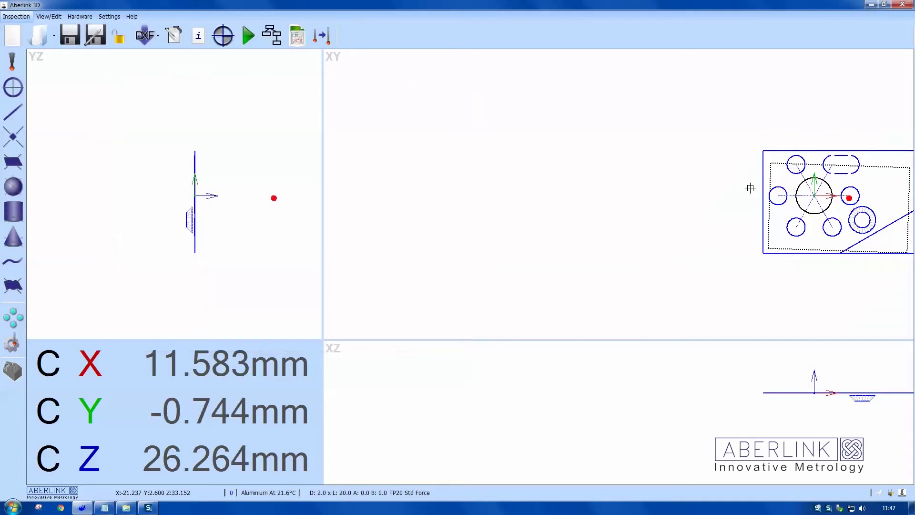
- Zoom out to the whole part, then window-zoom the XY view onto the part
right_click(693, 138)
left_click(702, 137)
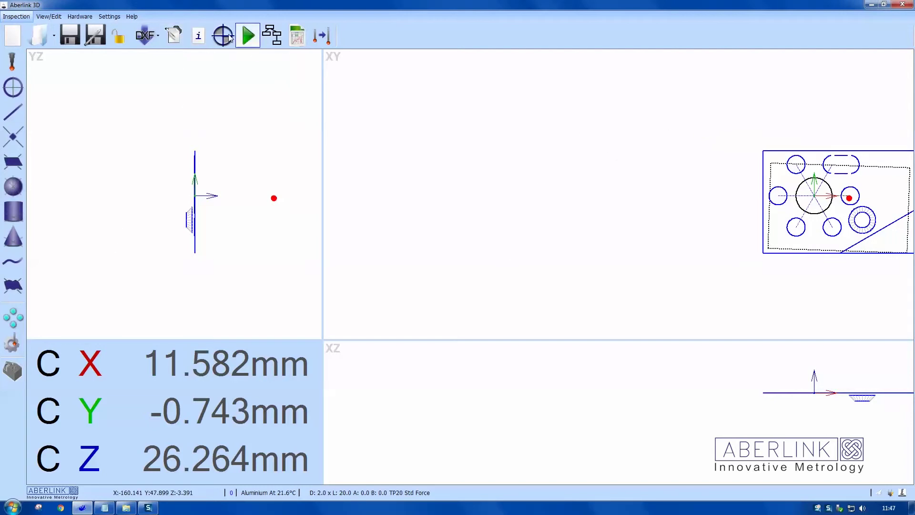
left_click(48, 16)
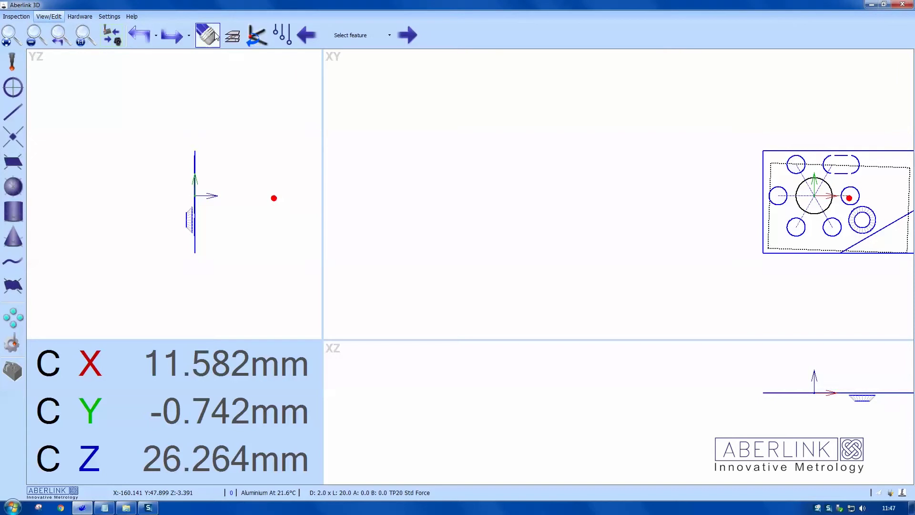
left_click(42, 45)
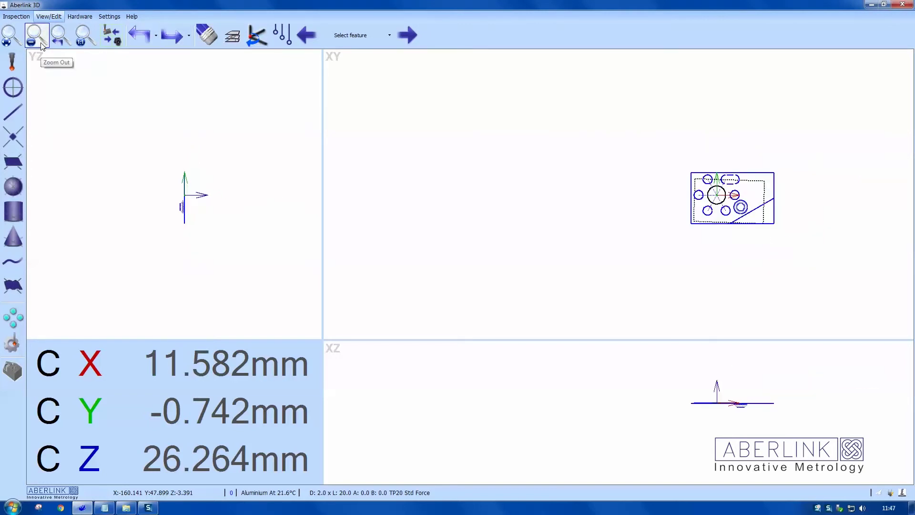
left_click_drag(652, 145, 815, 257)
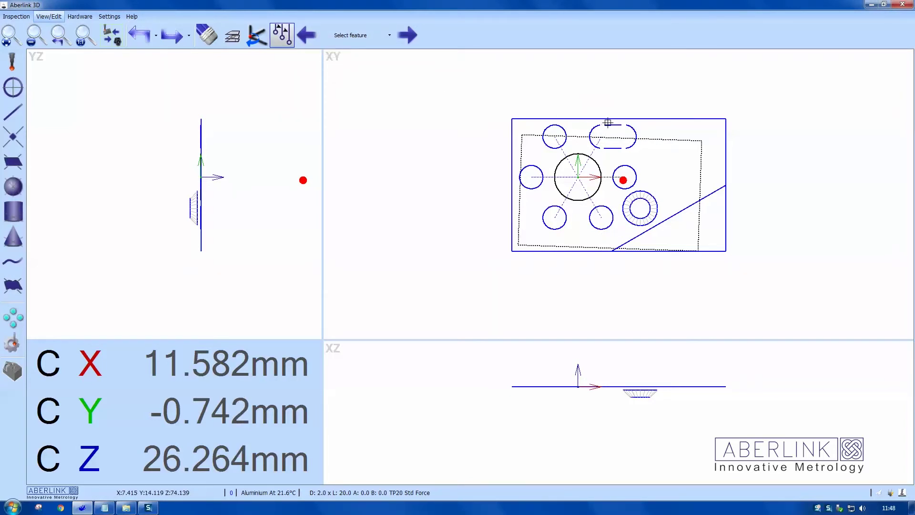
- Reposition the right, middle and left probe points on the top slot's line, then hide the probe paths
mouse_move(608, 125)
left_click_drag(594, 128, 724, 199)
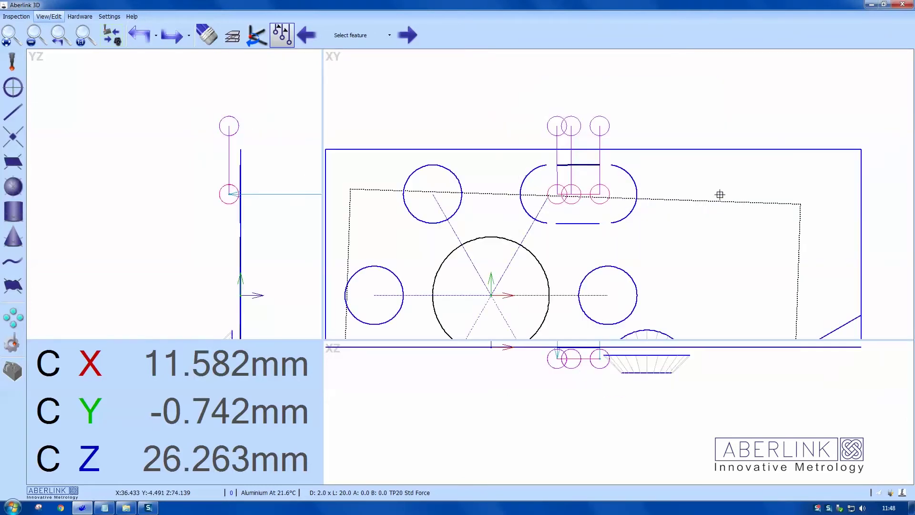
left_click(607, 178)
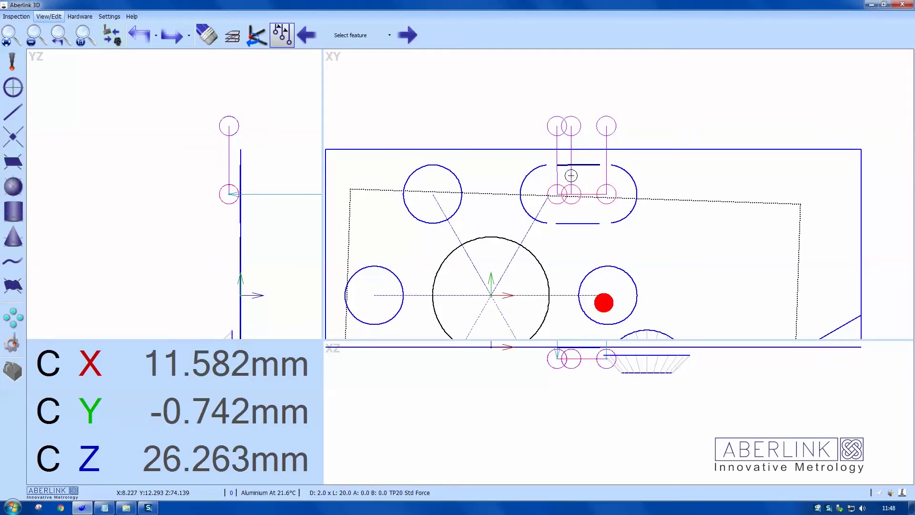
left_click(582, 175)
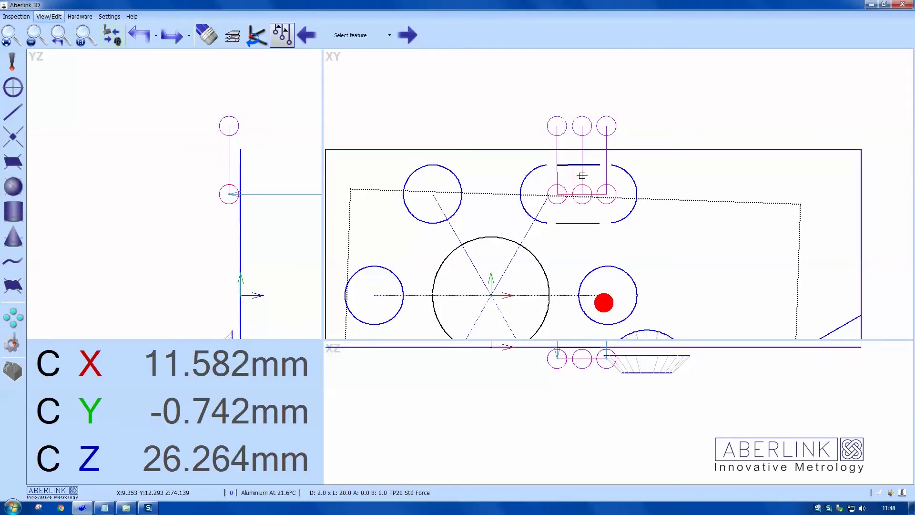
left_click(552, 173)
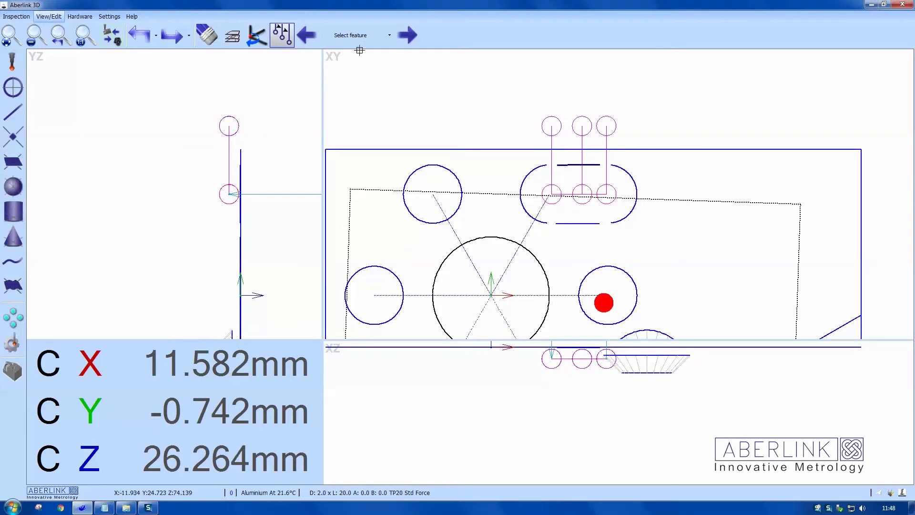
left_click(282, 35)
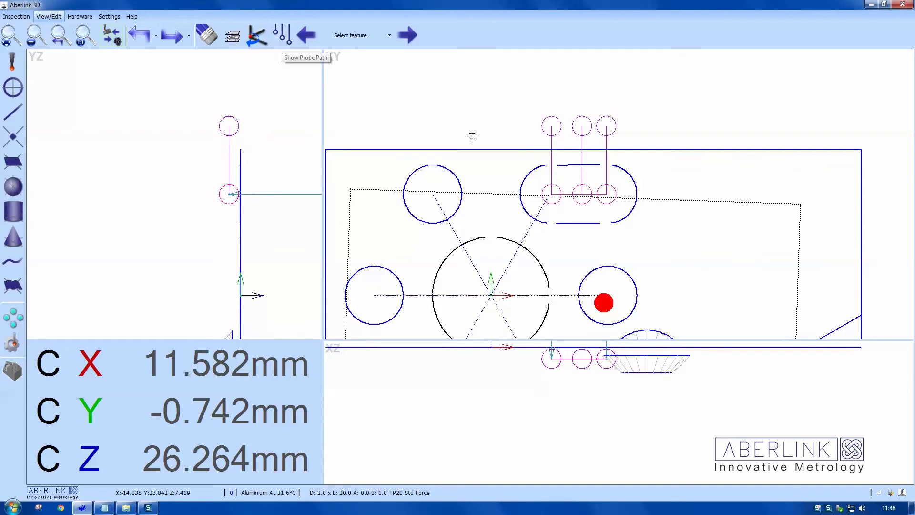
- Remeasure the Unit 21 line with 3 points (L 5.632, fit ±0.005) and accept it
double_click(585, 166)
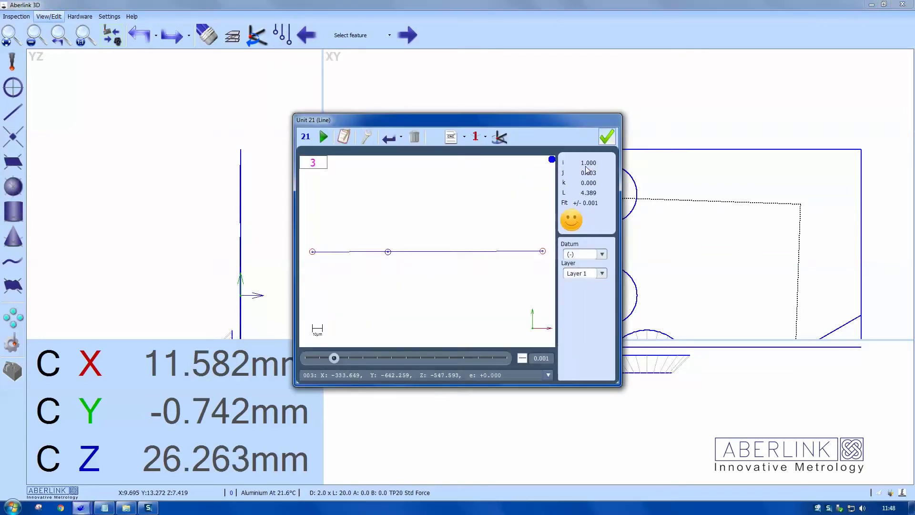
left_click(324, 138)
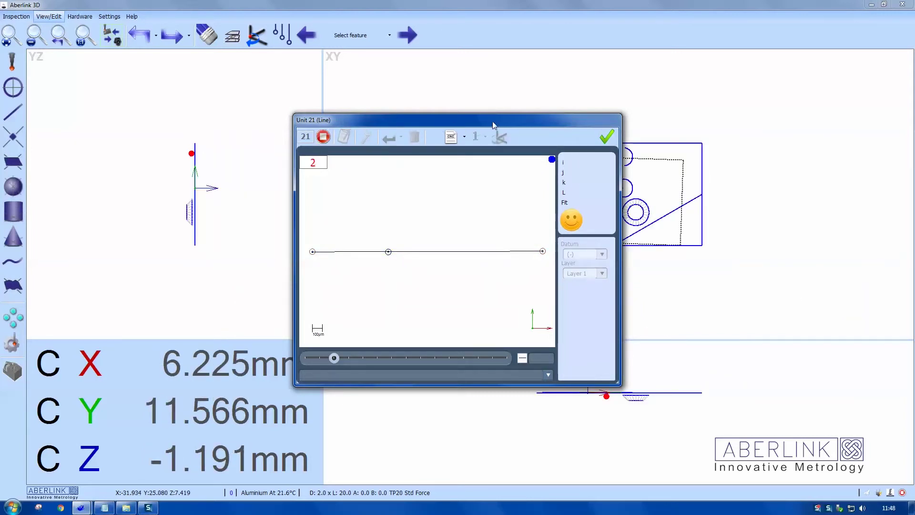
left_click_drag(493, 125, 446, 105)
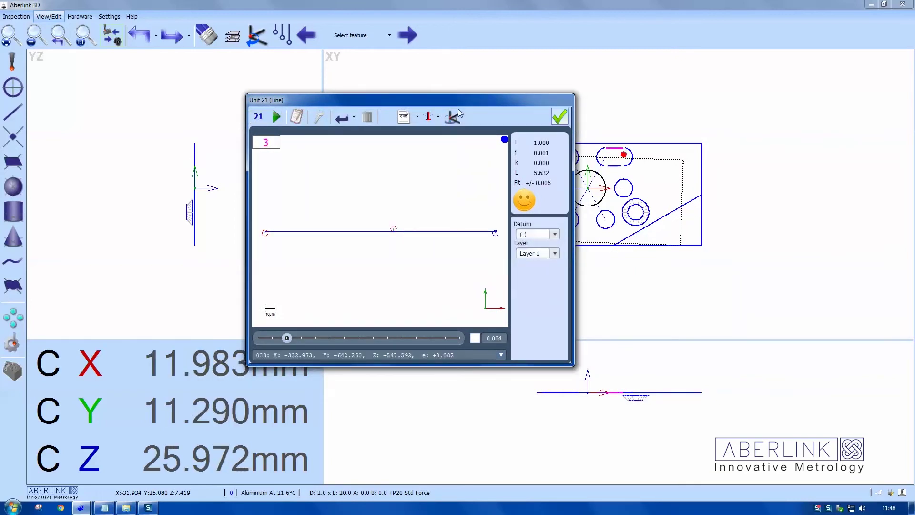
left_click(560, 116)
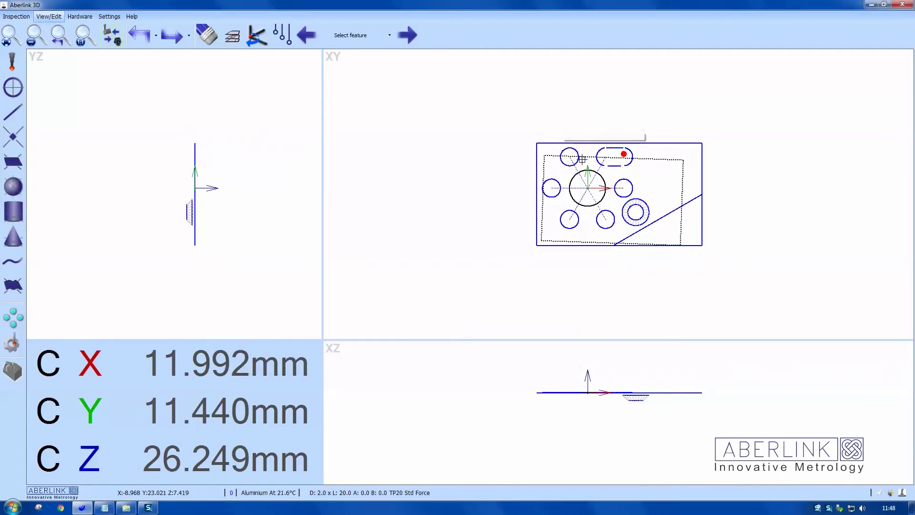
- Renumber the cone feature as Unit 10
double_click(634, 225)
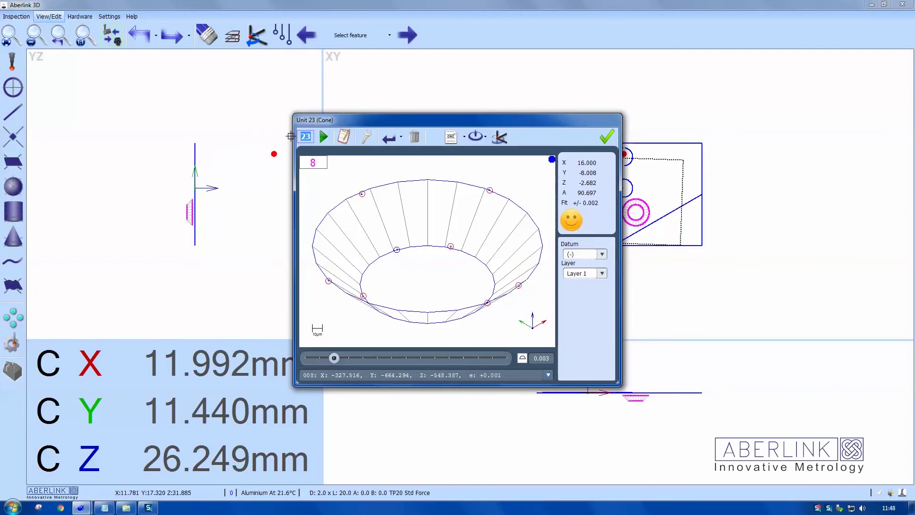
type("10")
left_click(607, 137)
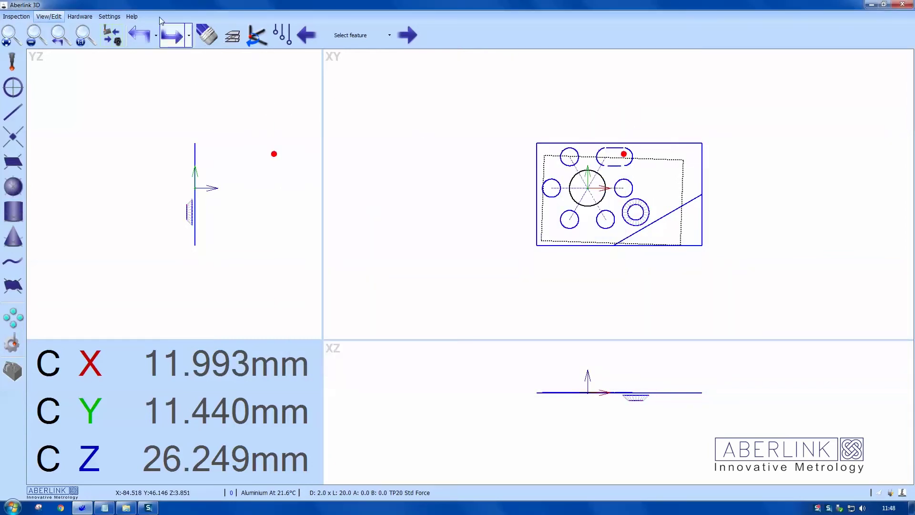
- Move the Unit 10 cone to the end of the inspection program, making it Unit 23
left_click(26, 18)
left_click(273, 39)
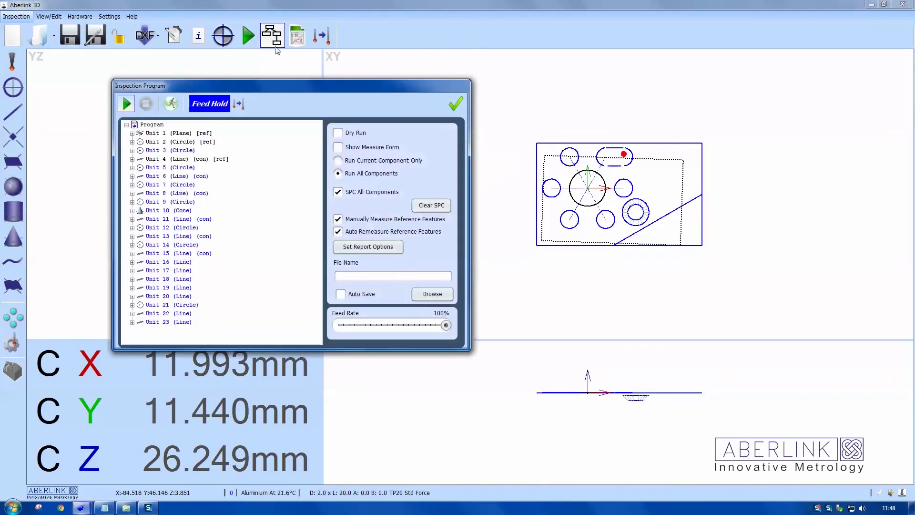
left_click(175, 212)
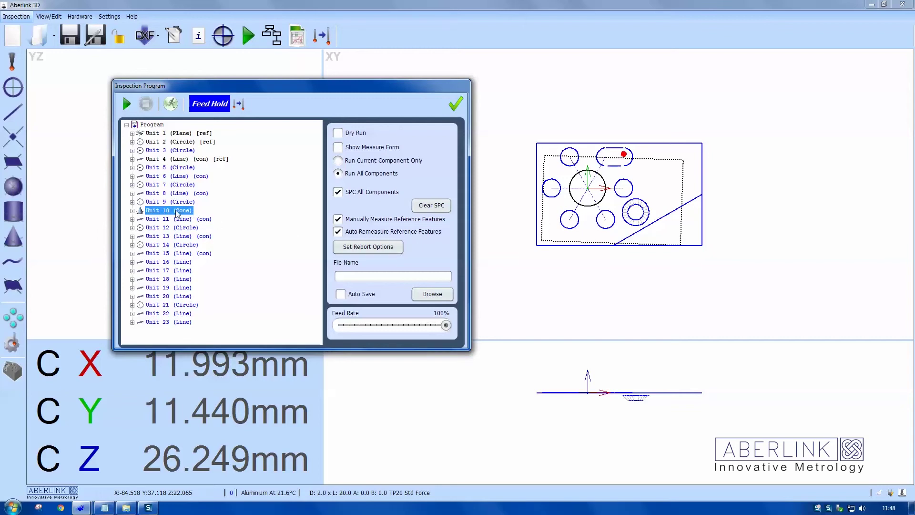
left_click_drag(177, 213, 179, 326)
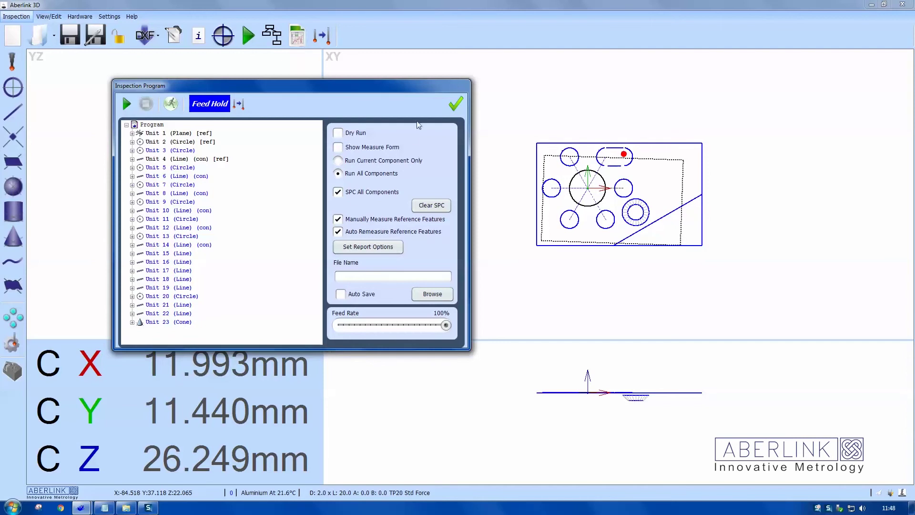
left_click(455, 104)
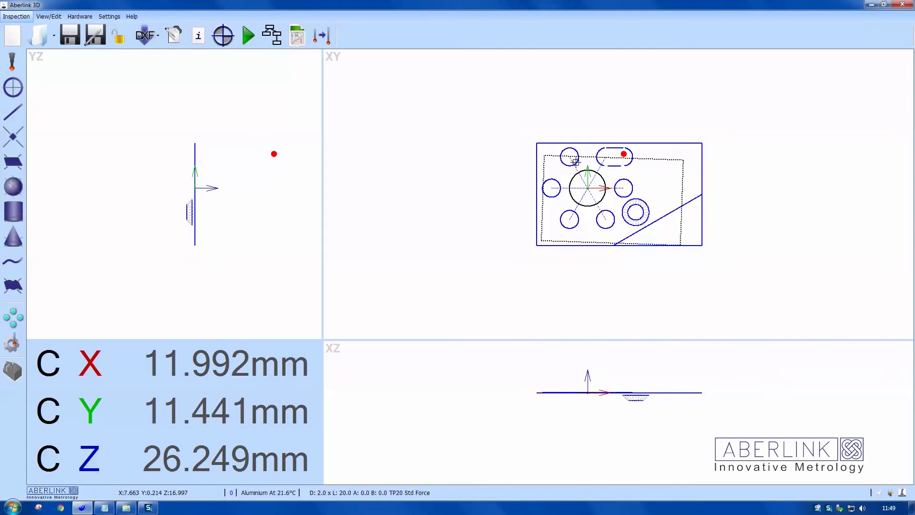
- Save the inspection as testpiece.cmmx in the CMM Measurements folder
left_click(69, 35)
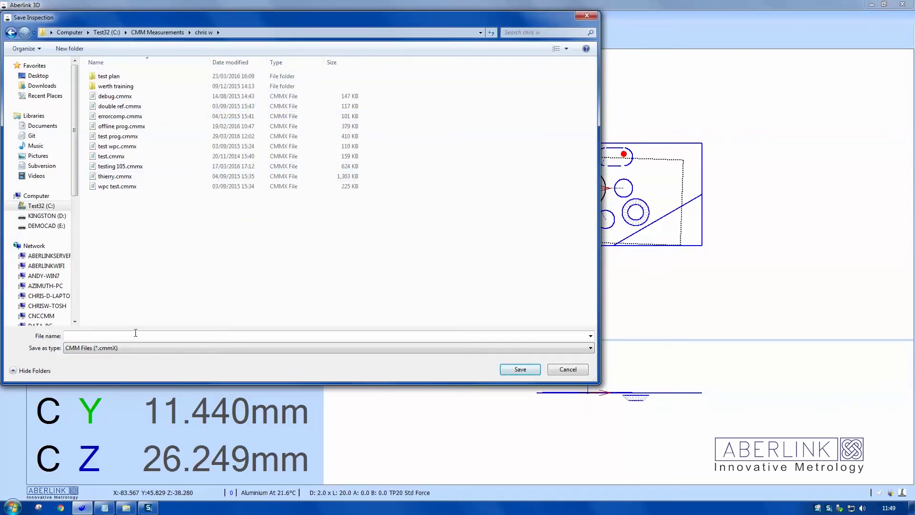
type("te")
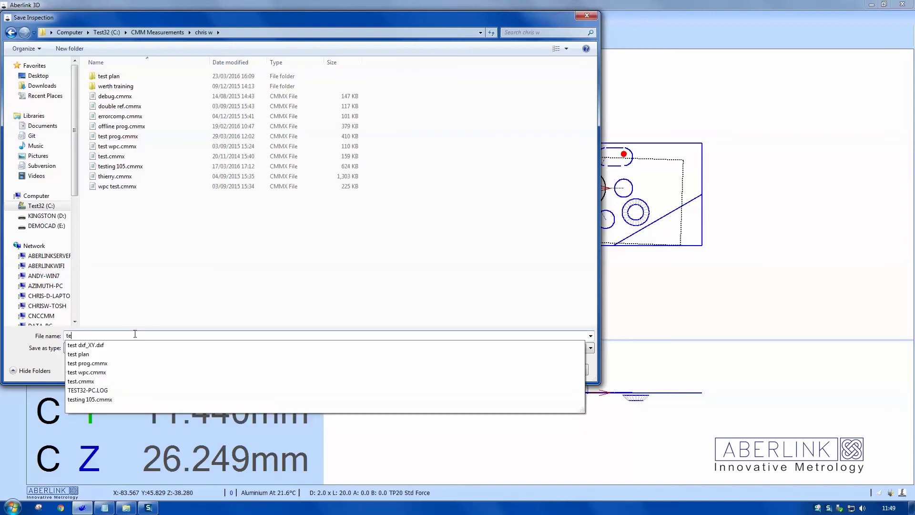
type("stpiece")
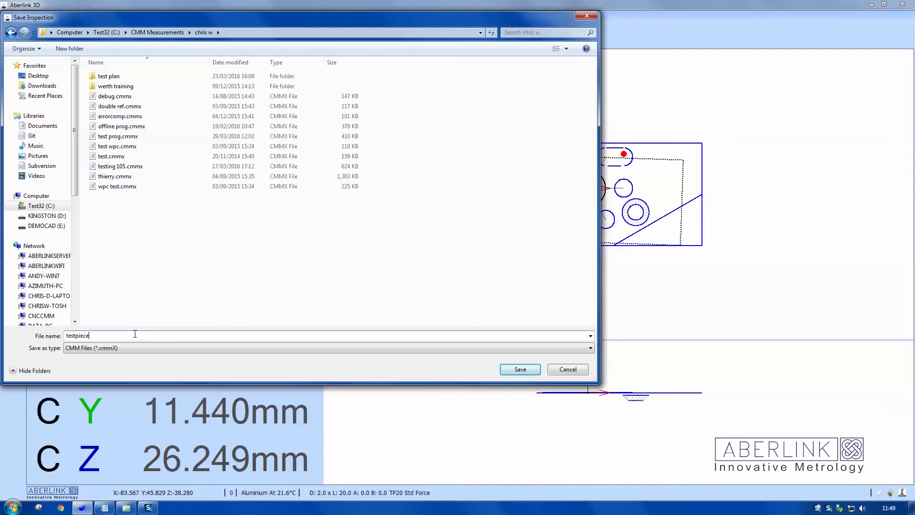
left_click(520, 373)
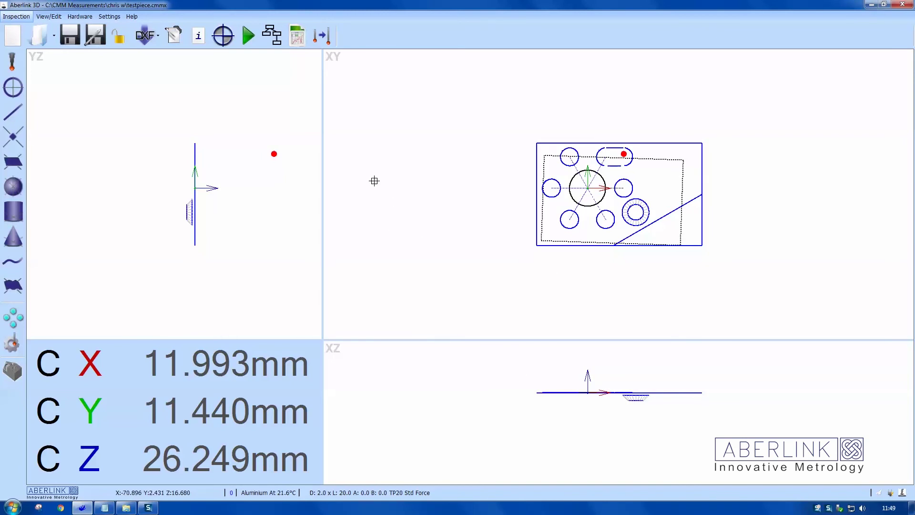
- Start a new blank inspection, then reopen testpiece.cmmx from the recent files list
left_click(13, 36)
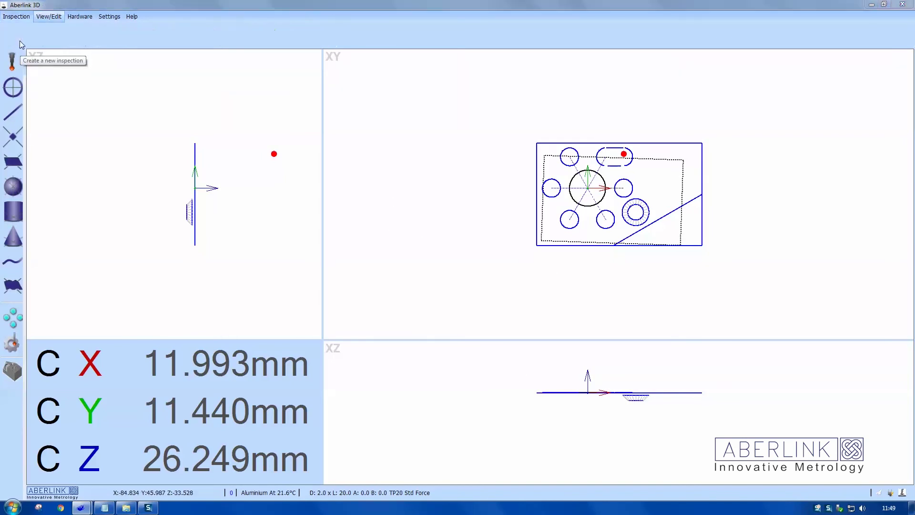
left_click(539, 210)
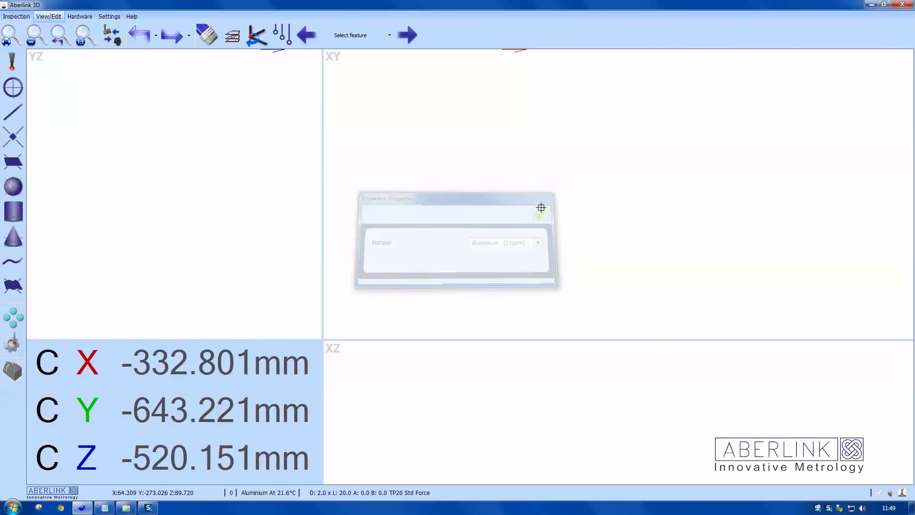
left_click(19, 19)
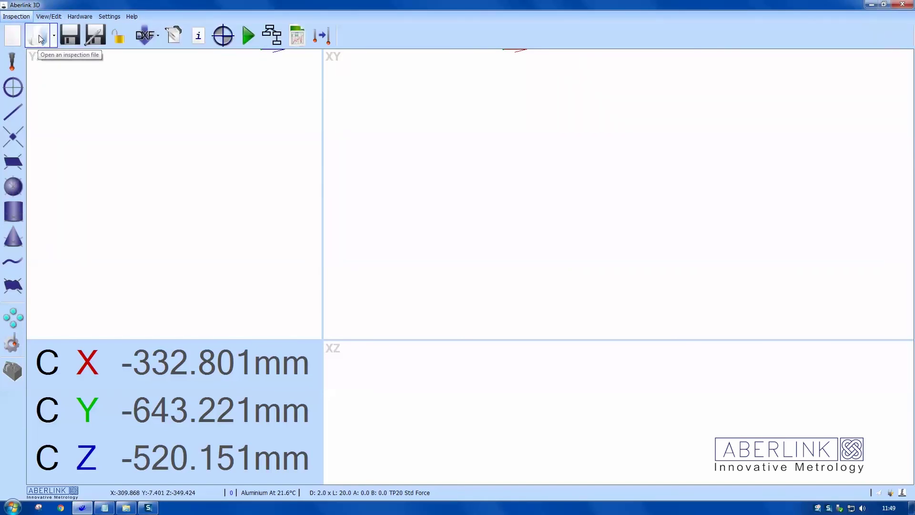
left_click(55, 38)
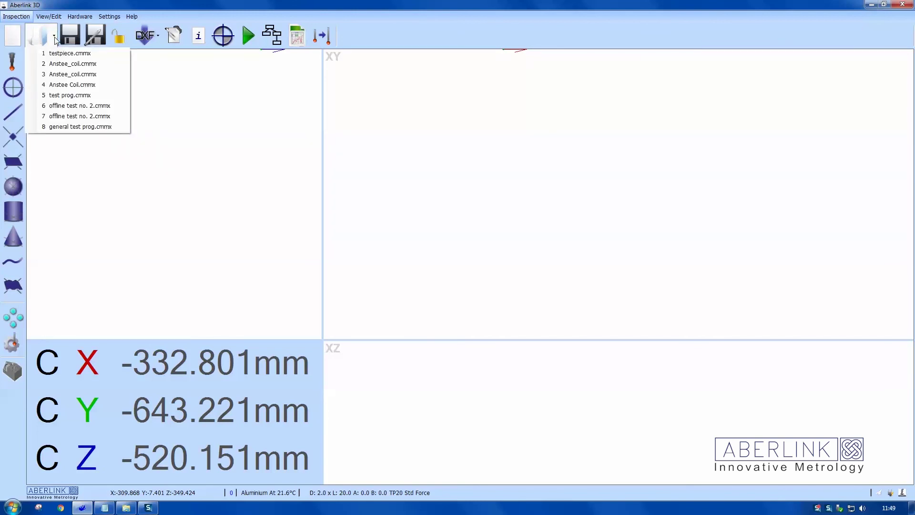
left_click(55, 39)
left_click(55, 39)
left_click(56, 53)
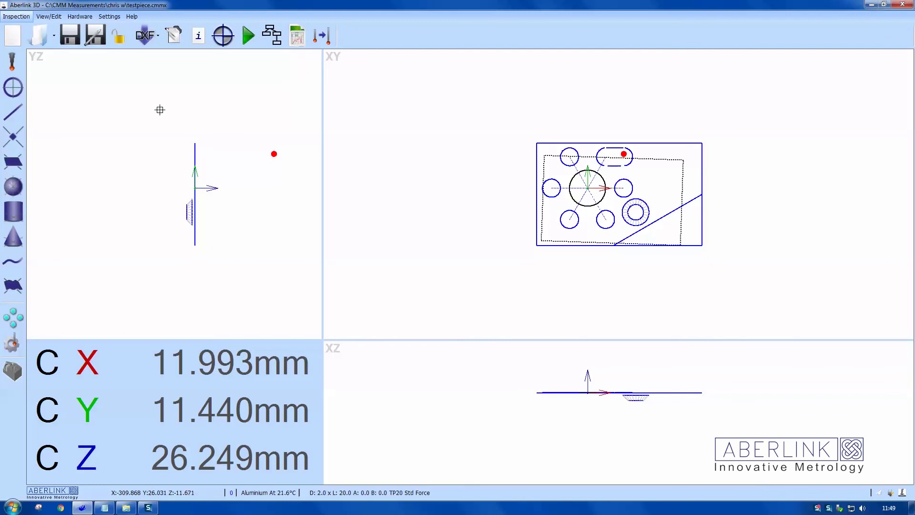